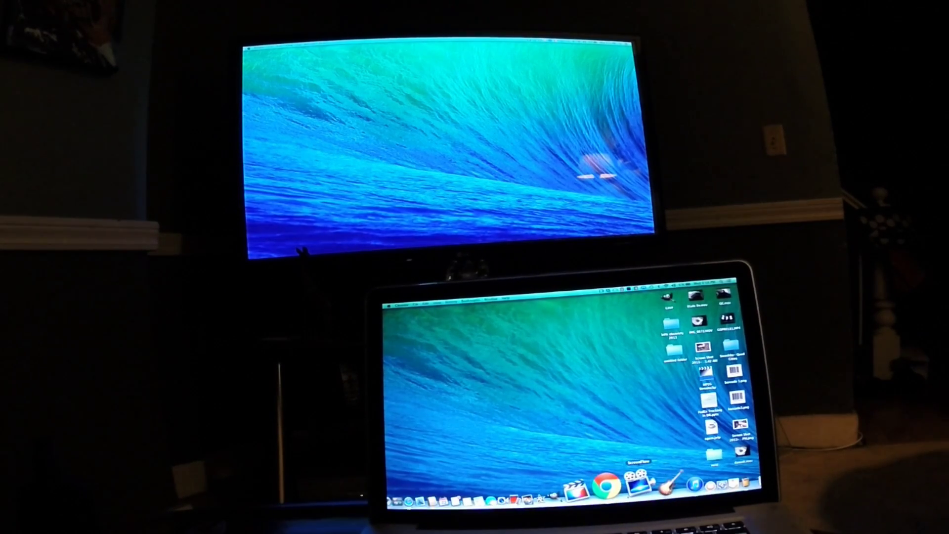
Bring the YouTube Chrome window forward and drag it across onto the TV display.
{"action": "left_click", "coordinate": [616, 485]}
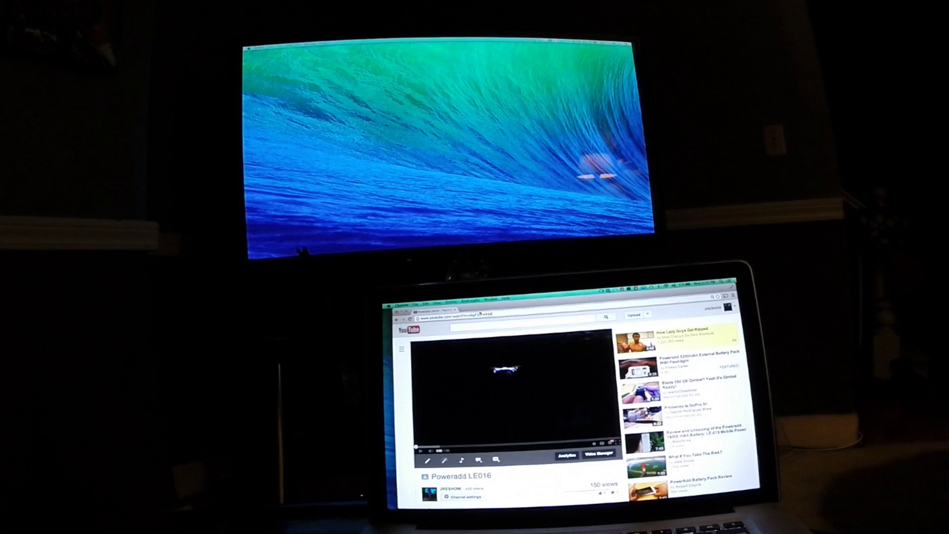
{"action": "left_click_drag", "start_coordinate": [556, 307], "coordinate": [626, 307]}
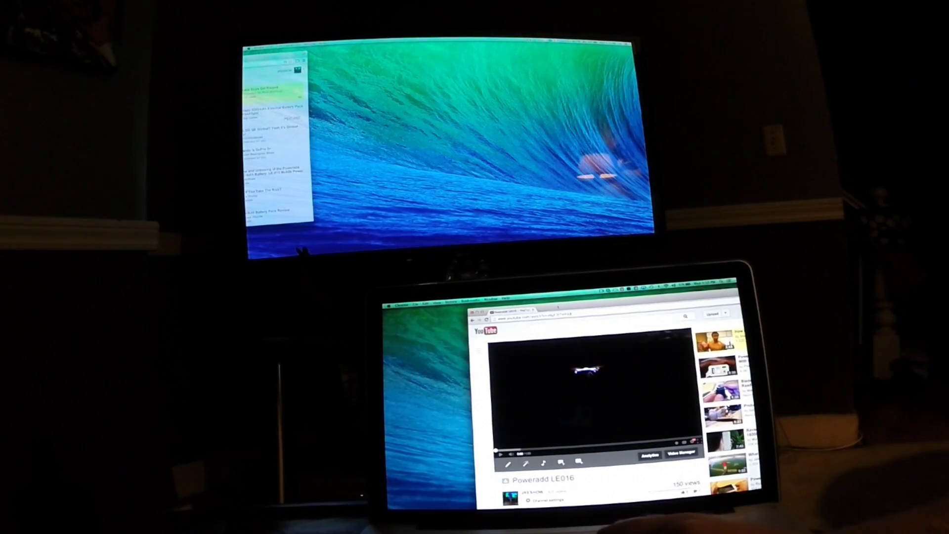
{"action": "mouse_move", "coordinate": [627, 307]}
{"action": "left_mouse_down"}
{"action": "mouse_move", "coordinate": [696, 312]}
{"action": "mouse_move", "coordinate": [378, 59]}
{"action": "left_mouse_up"}
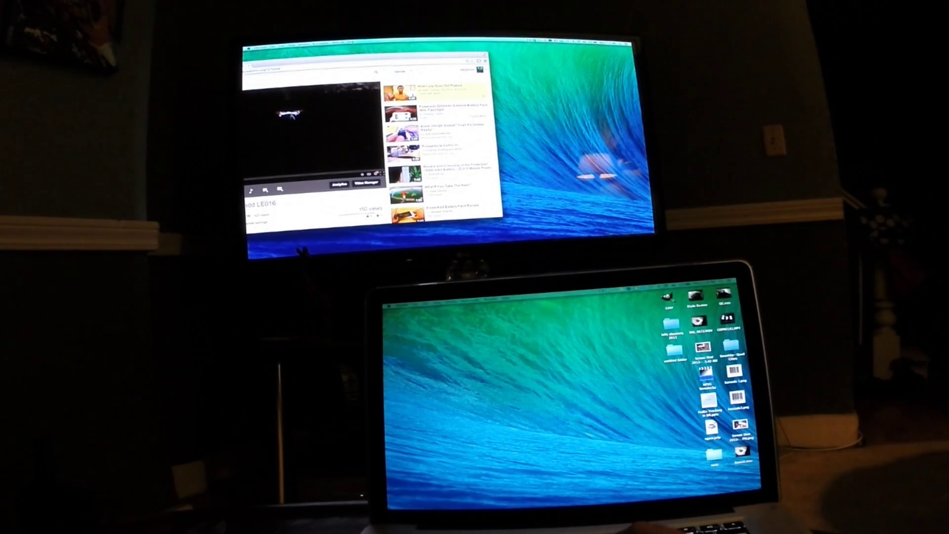
Settle the Chrome window fully on the TV and play the YouTube video full screen.
{"action": "left_click_drag", "start_coordinate": [370, 58], "coordinate": [460, 66]}
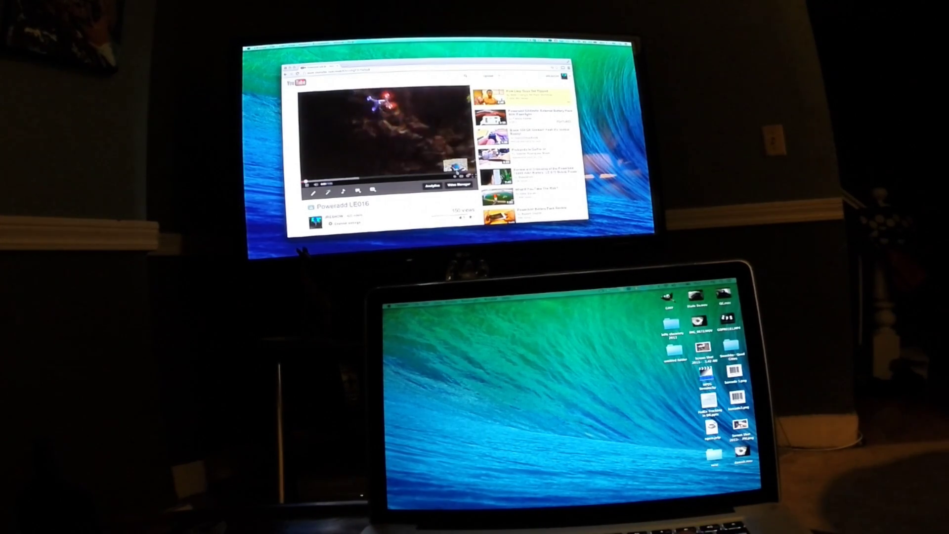
{"action": "key", "text": "f"}
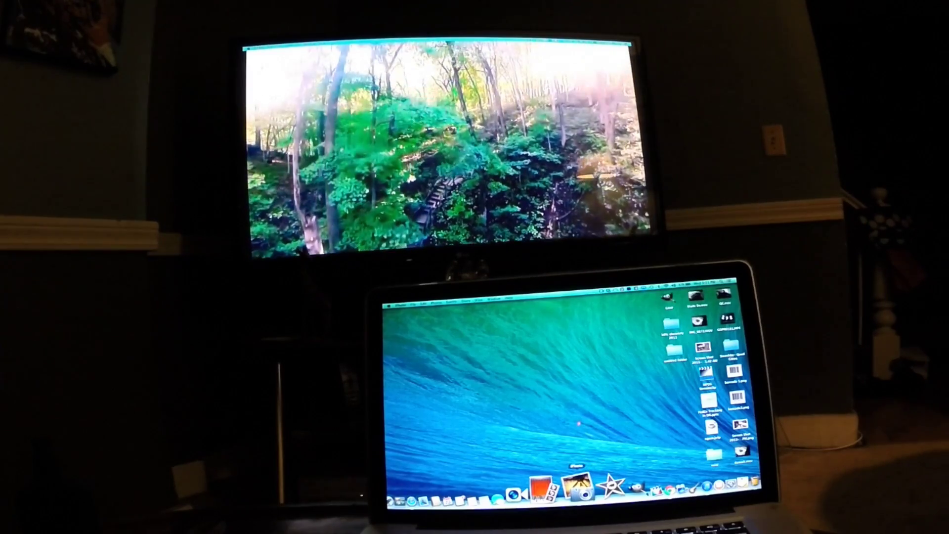
Open iPhoto, view a photo full size, and step forward eight photos to the goat selfie.
{"action": "left_click", "coordinate": [576, 488]}
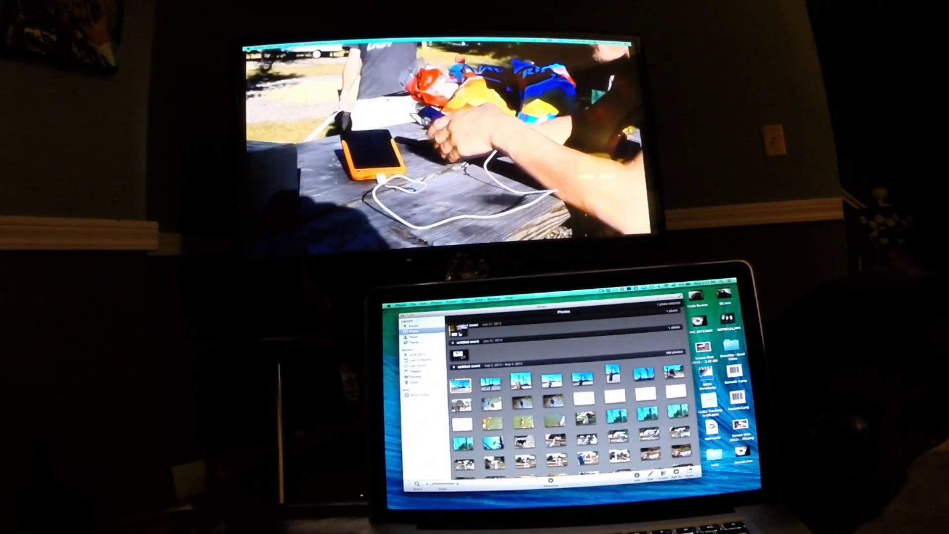
{"action": "key", "text": "Return"}
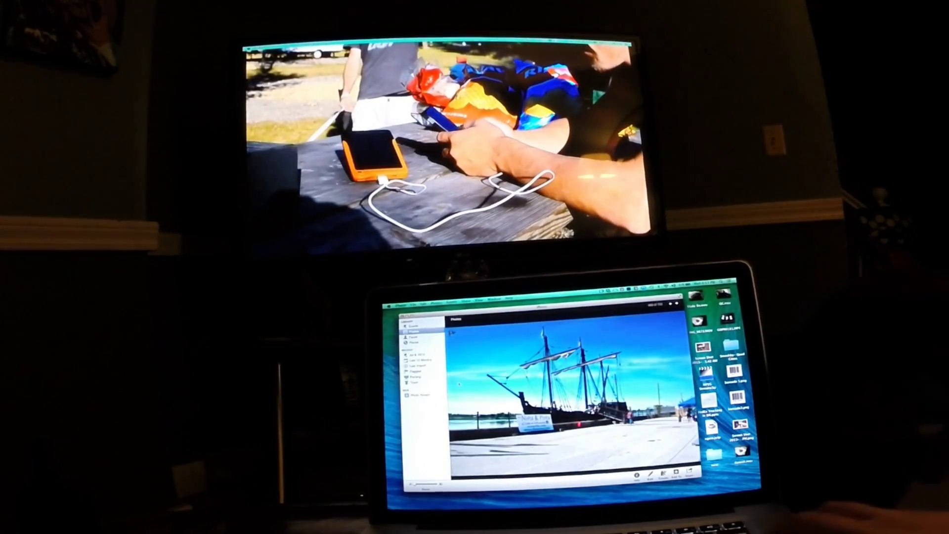
{"action": "key", "text": "Right"}
{"action": "key", "text": "Right"}
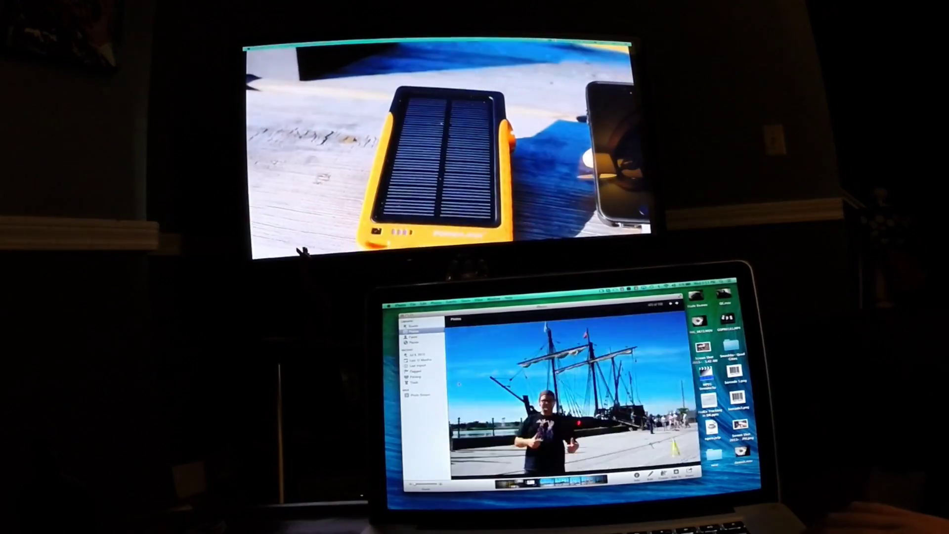
{"action": "key", "text": "Right"}
{"action": "key", "text": "Right"}
{"action": "key", "text": "Right"}
{"action": "key", "text": "Right"}
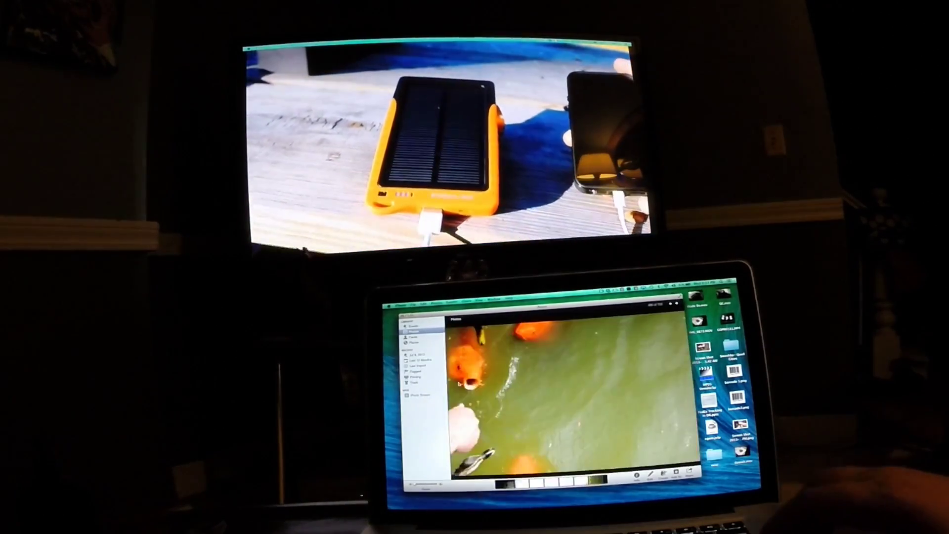
{"action": "key", "text": "Right"}
{"action": "key", "text": "Right"}
{"action": "key", "text": "Right"}
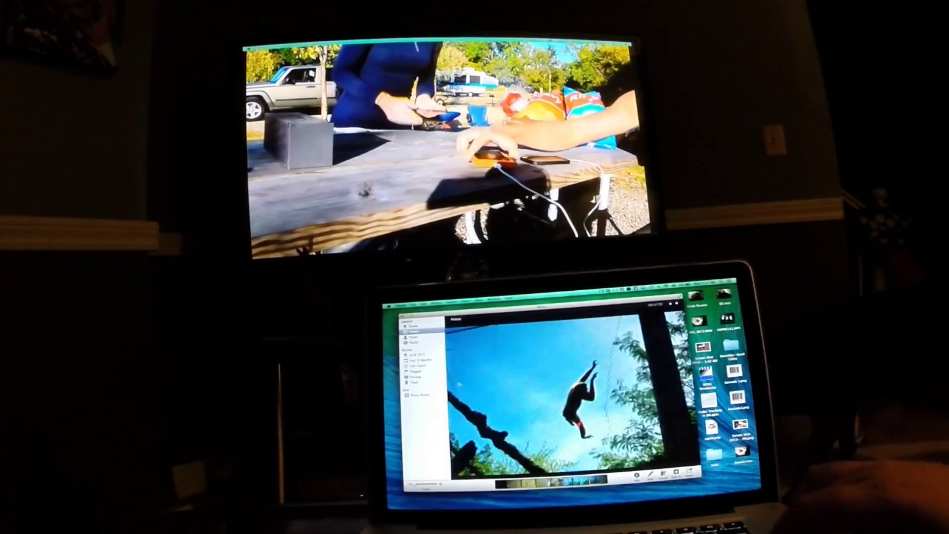
{"action": "key", "text": "Right"}
{"action": "key", "text": "Right"}
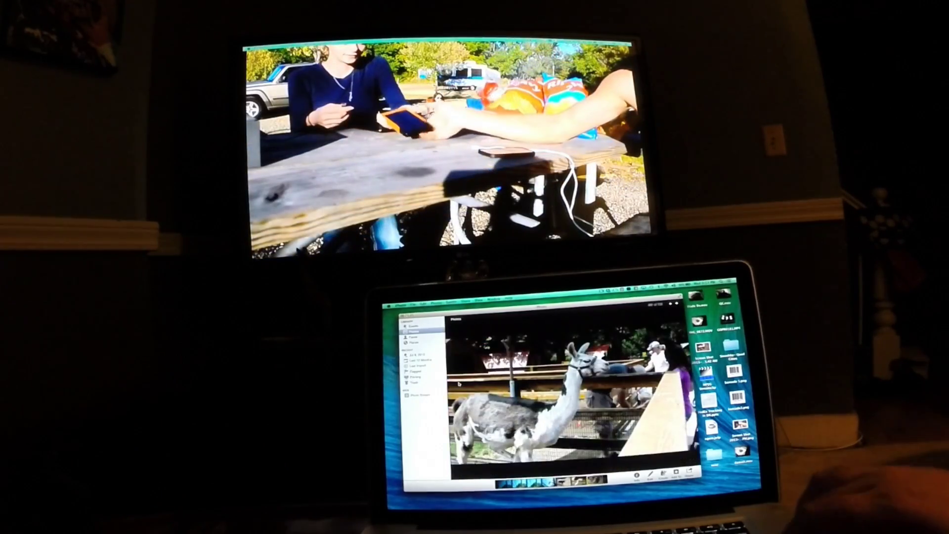
{"action": "key", "text": "Right"}
{"action": "key", "text": "Right"}
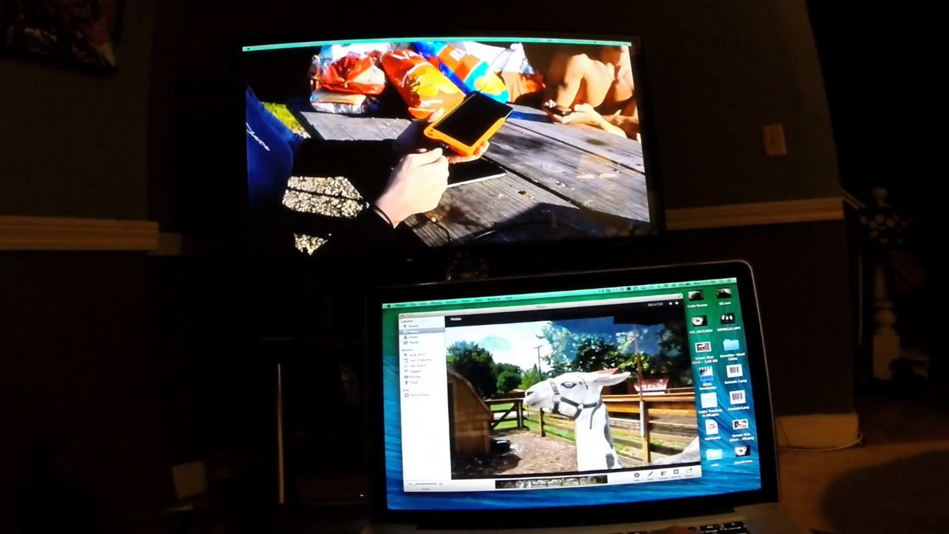
{"action": "key", "text": "Right"}
{"action": "key", "text": "Right"}
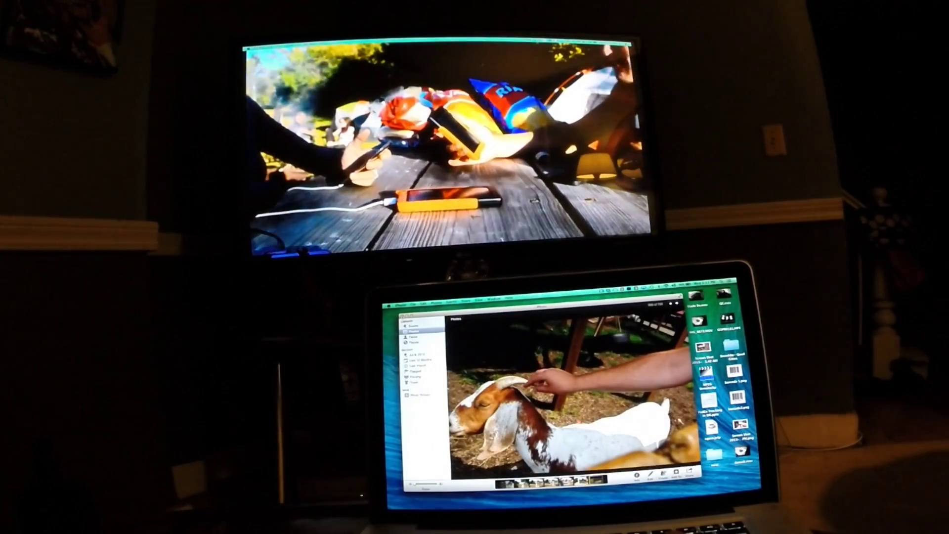
{"action": "key", "text": "Right"}
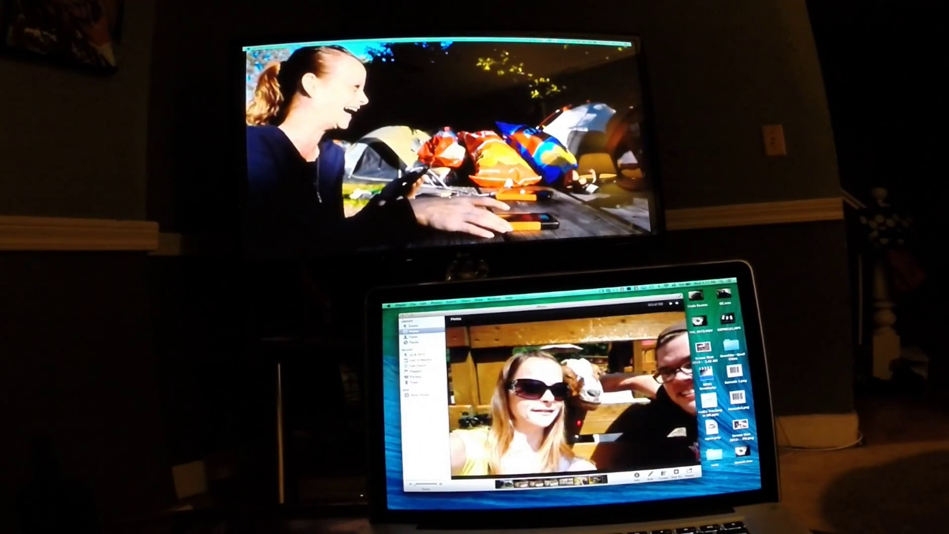
{"action": "key", "text": "Right"}
{"action": "key", "text": "Right"}
{"action": "key", "text": "Right"}
{"action": "key", "text": "Right"}
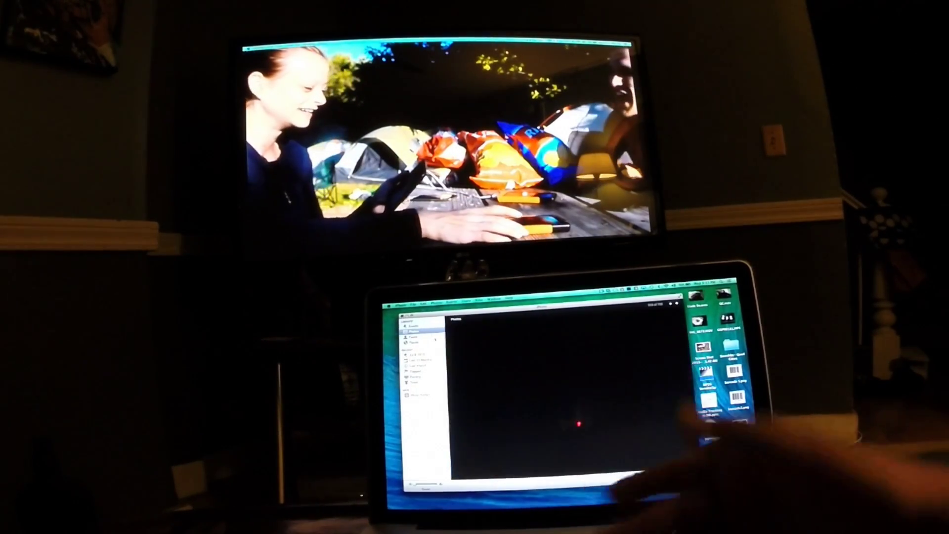
Quit iPhoto, exit full-screen YouTube, and drag the Chrome window back toward the laptop.
{"action": "key", "text": "super+q"}
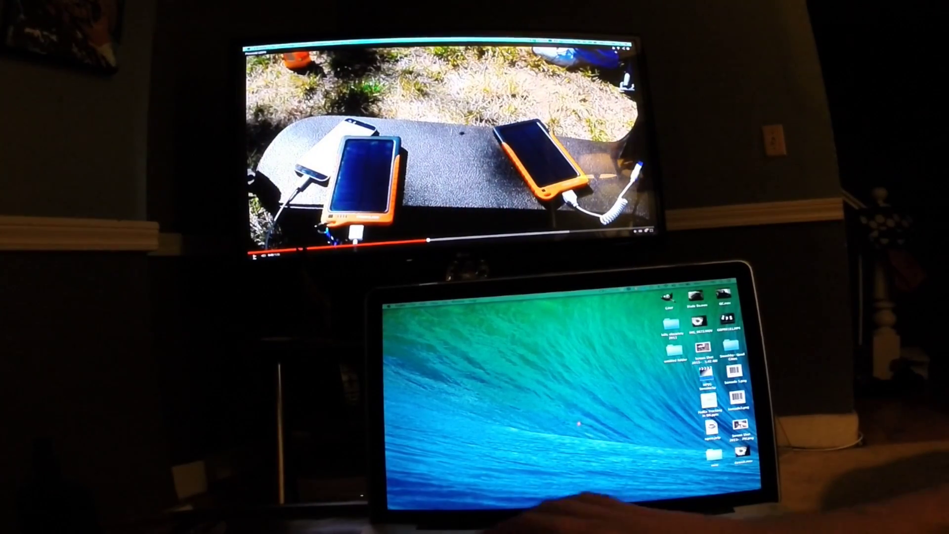
{"action": "key", "text": "Escape"}
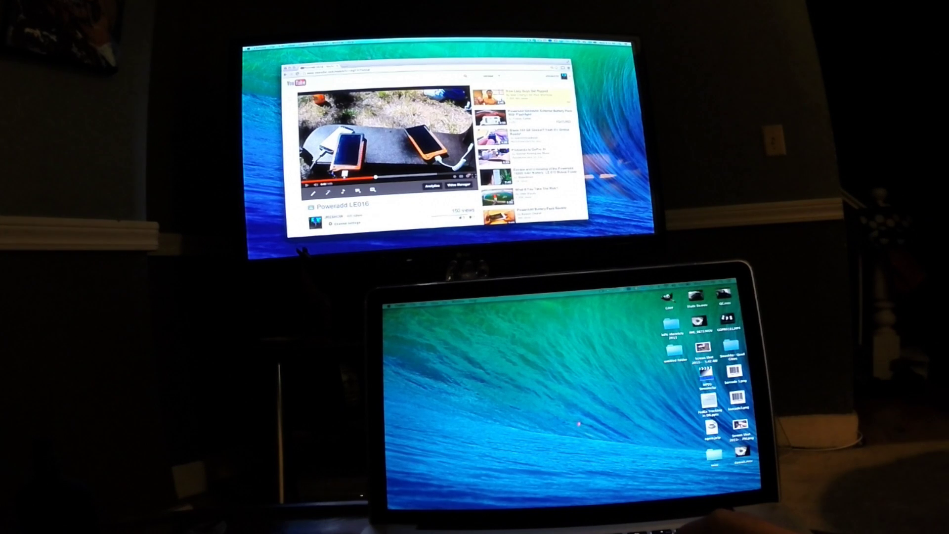
{"action": "left_click_drag", "start_coordinate": [431, 69], "coordinate": [653, 377]}
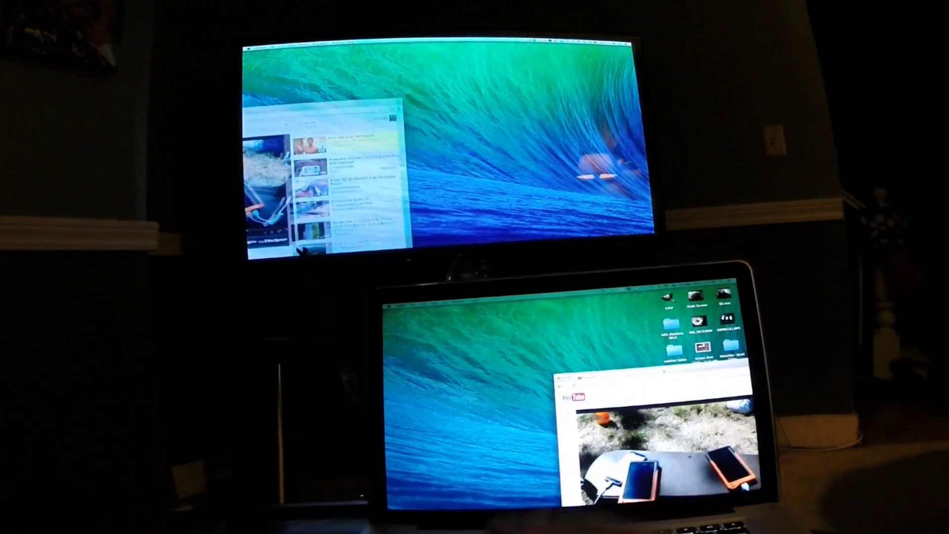